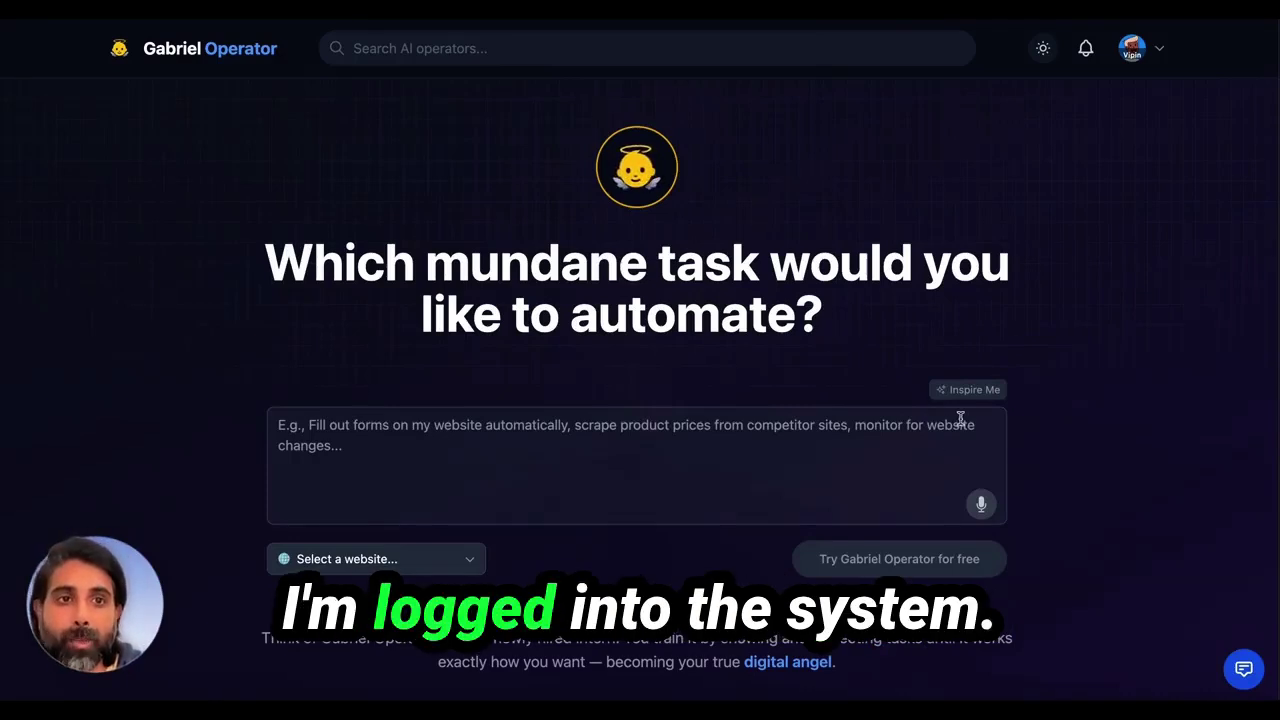
Step: Go to My Workspace and open the Decathlon Shopping Automation agent from the Shopping category
{"action": "left_click", "coordinate": [1132, 48]}
{"action": "left_click", "coordinate": [1066, 100]}
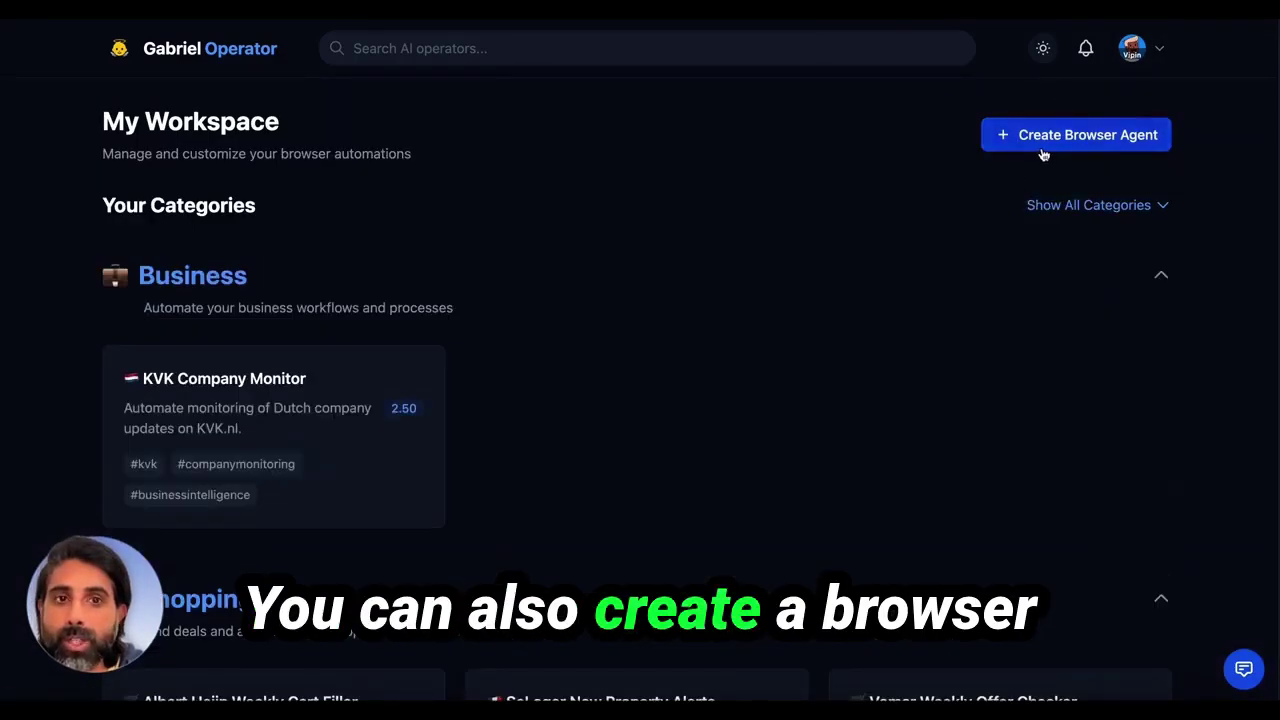
{"action": "scroll", "coordinate": [925, 305], "scroll_direction": "down", "scroll_amount": 5}
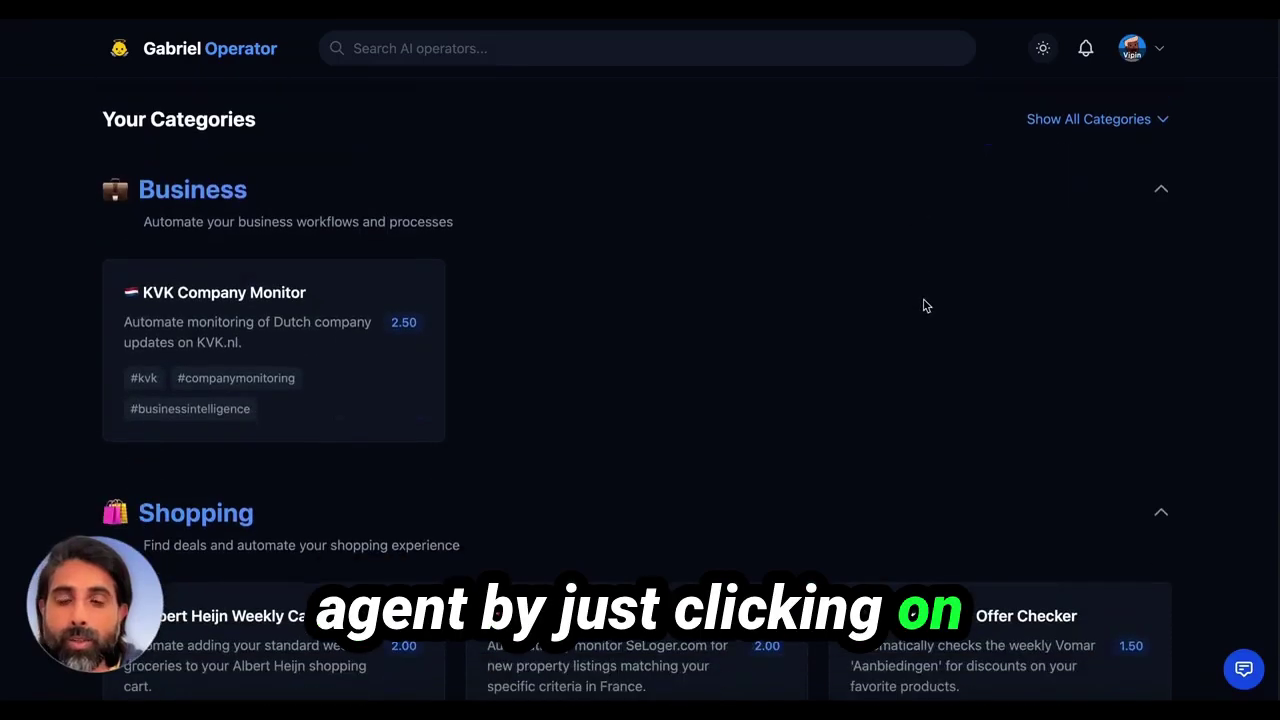
{"action": "scroll", "coordinate": [925, 305], "scroll_direction": "down", "scroll_amount": 1}
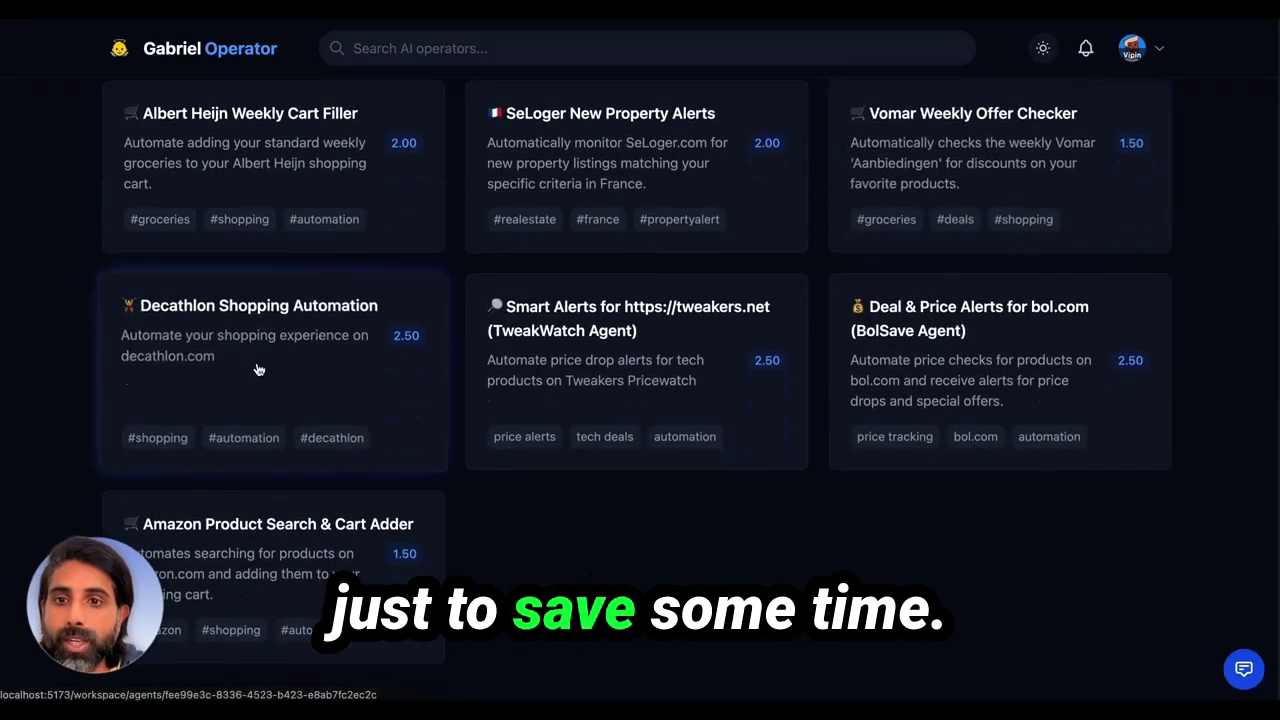
{"action": "left_click", "coordinate": [258, 370]}
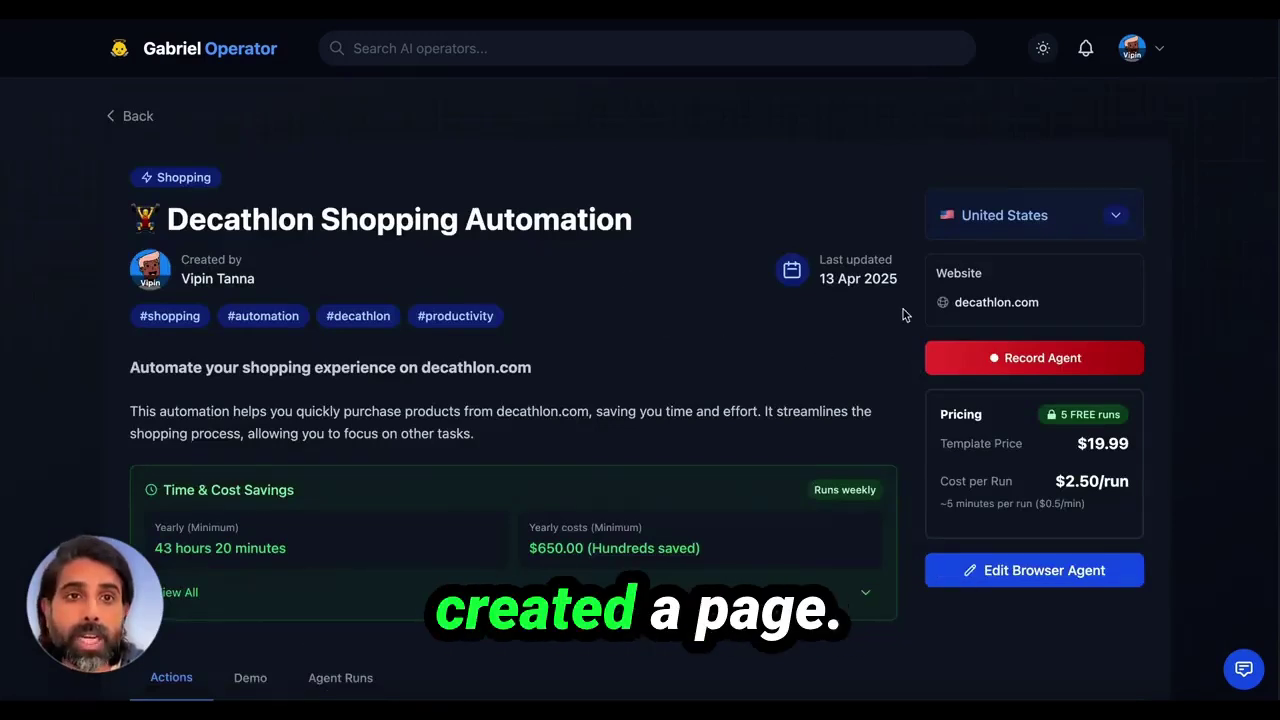
Step: Start a new recording session for the Decathlon agent, agreeing to the terms and conditions
{"action": "left_click", "coordinate": [1034, 357]}
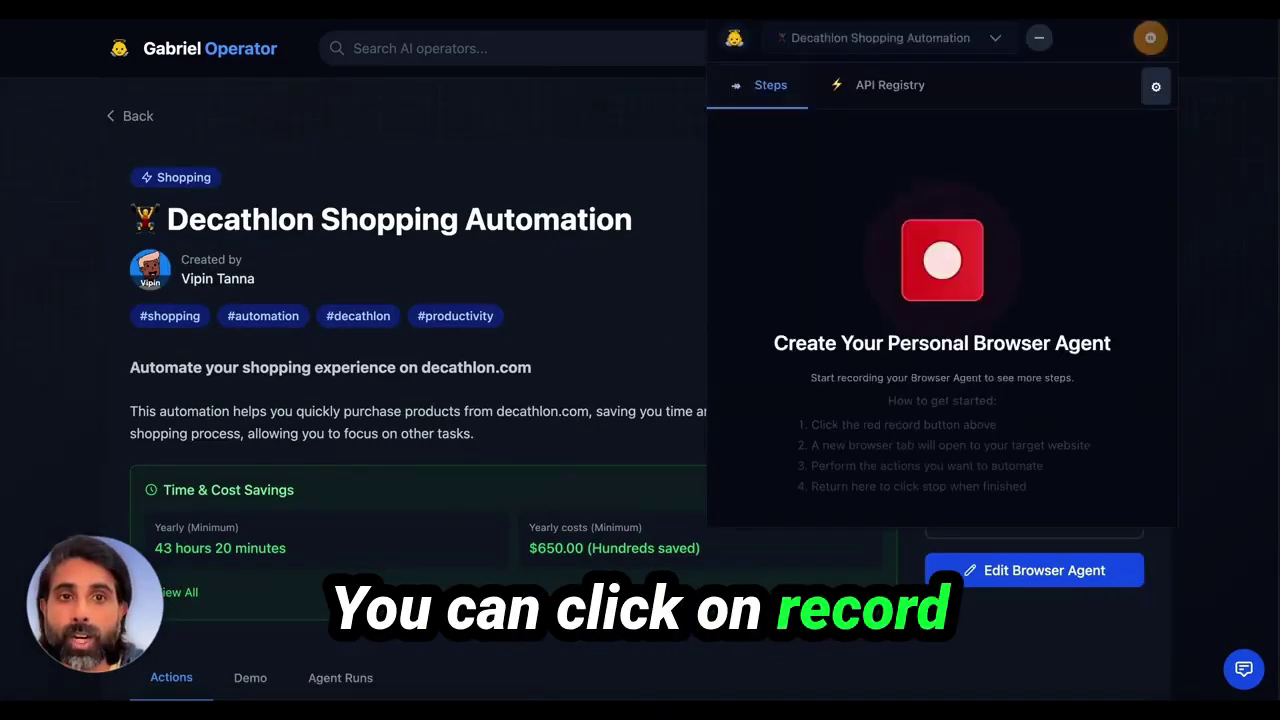
{"action": "left_click", "coordinate": [973, 272]}
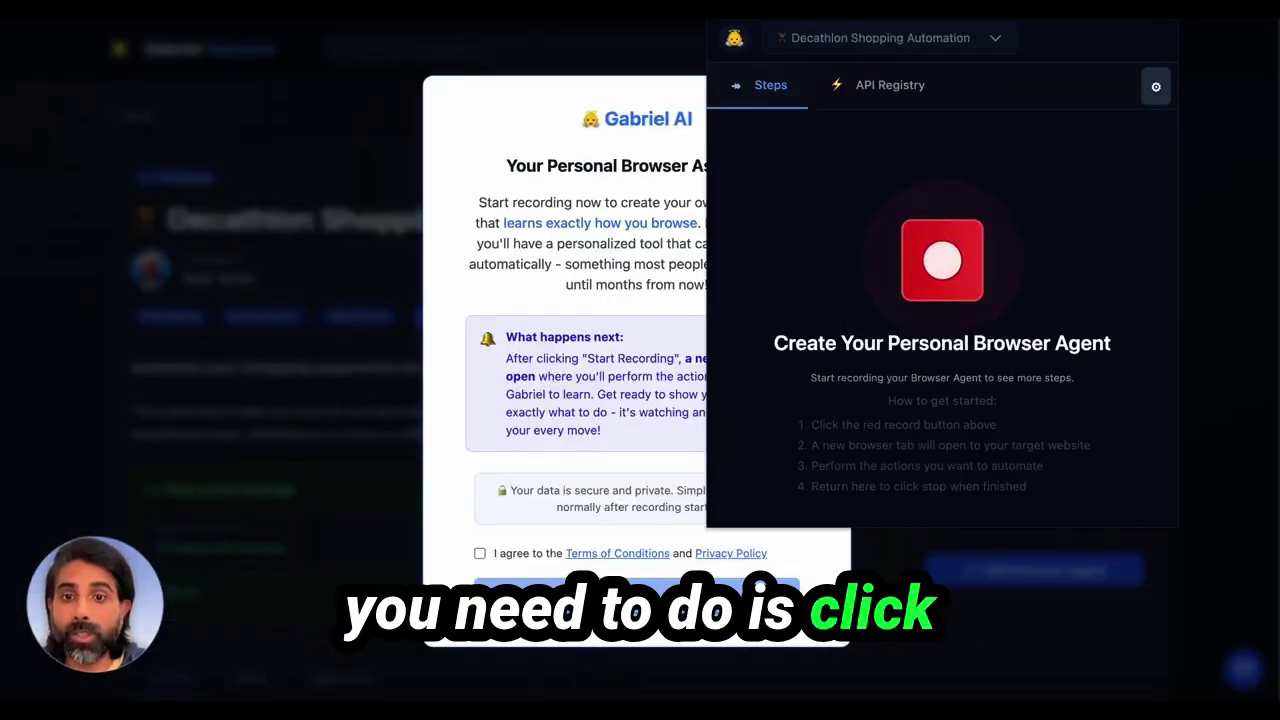
{"action": "left_click", "coordinate": [480, 553]}
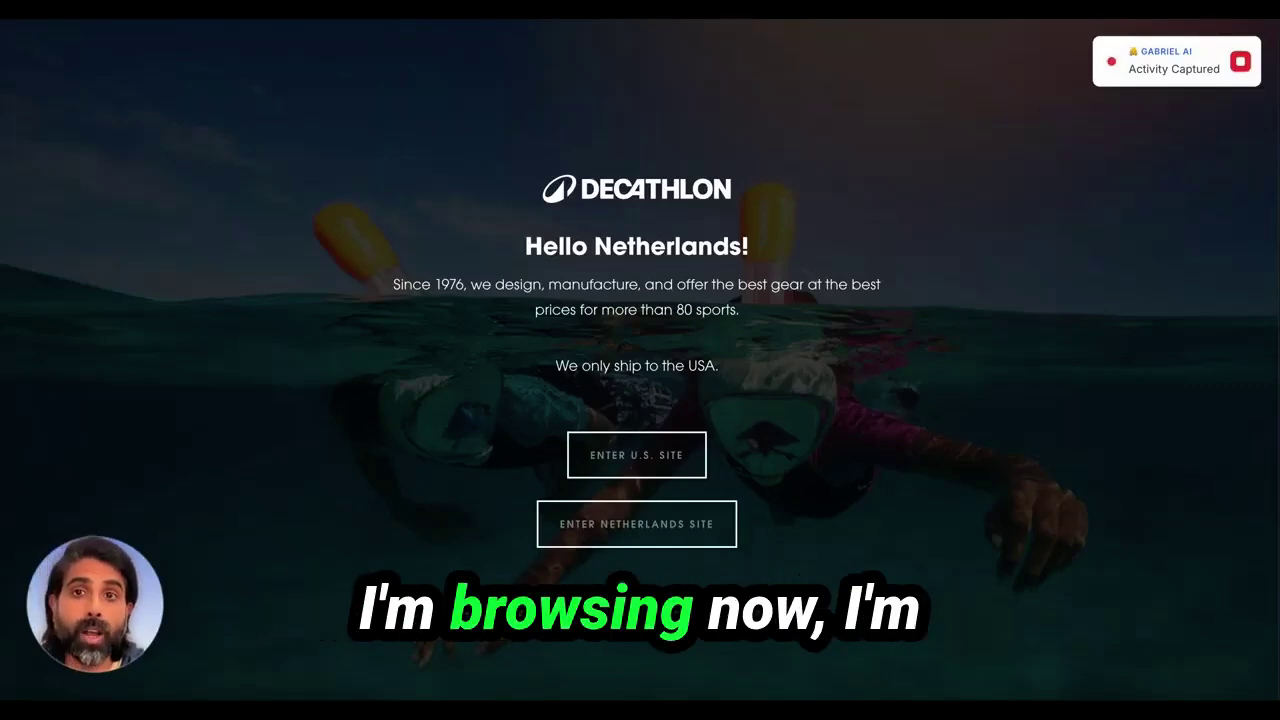
Step: Enter the Decathlon U.S. site and search for 'hat'
{"action": "left_click", "coordinate": [611, 456]}
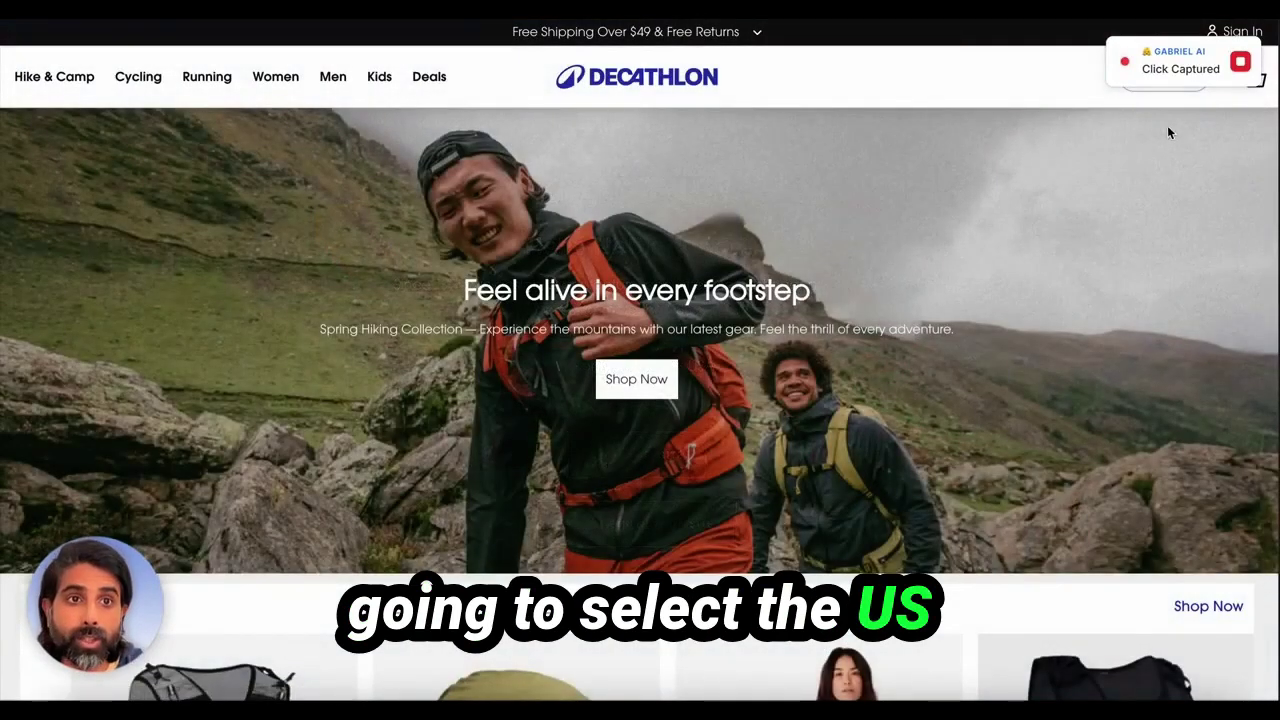
{"action": "left_click", "coordinate": [1164, 88]}
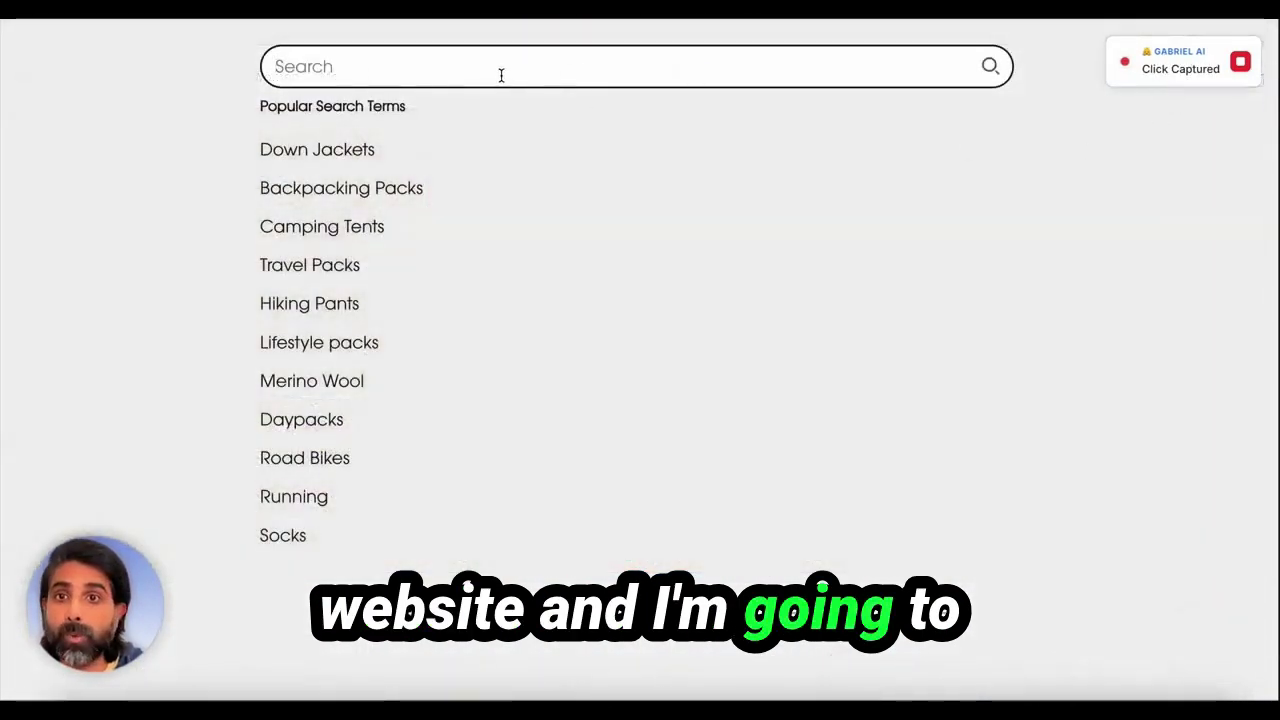
{"action": "type", "text": "hat"}
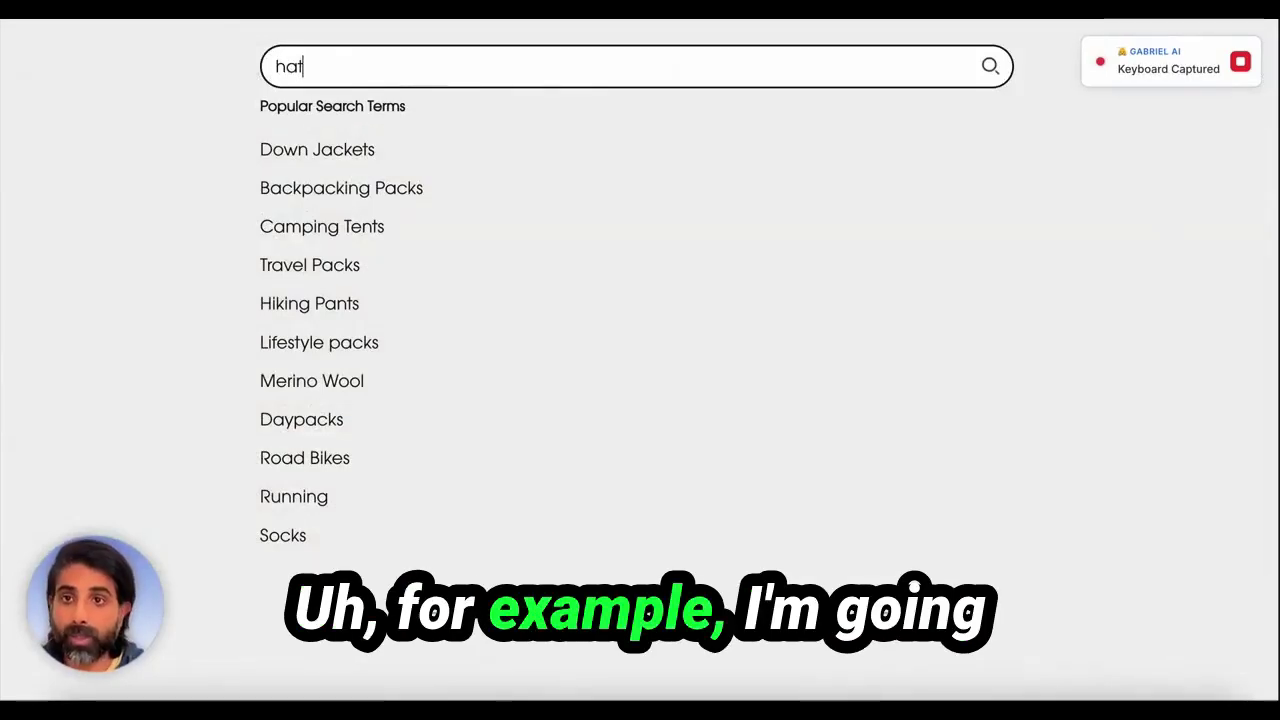
{"action": "left_click", "coordinate": [281, 150]}
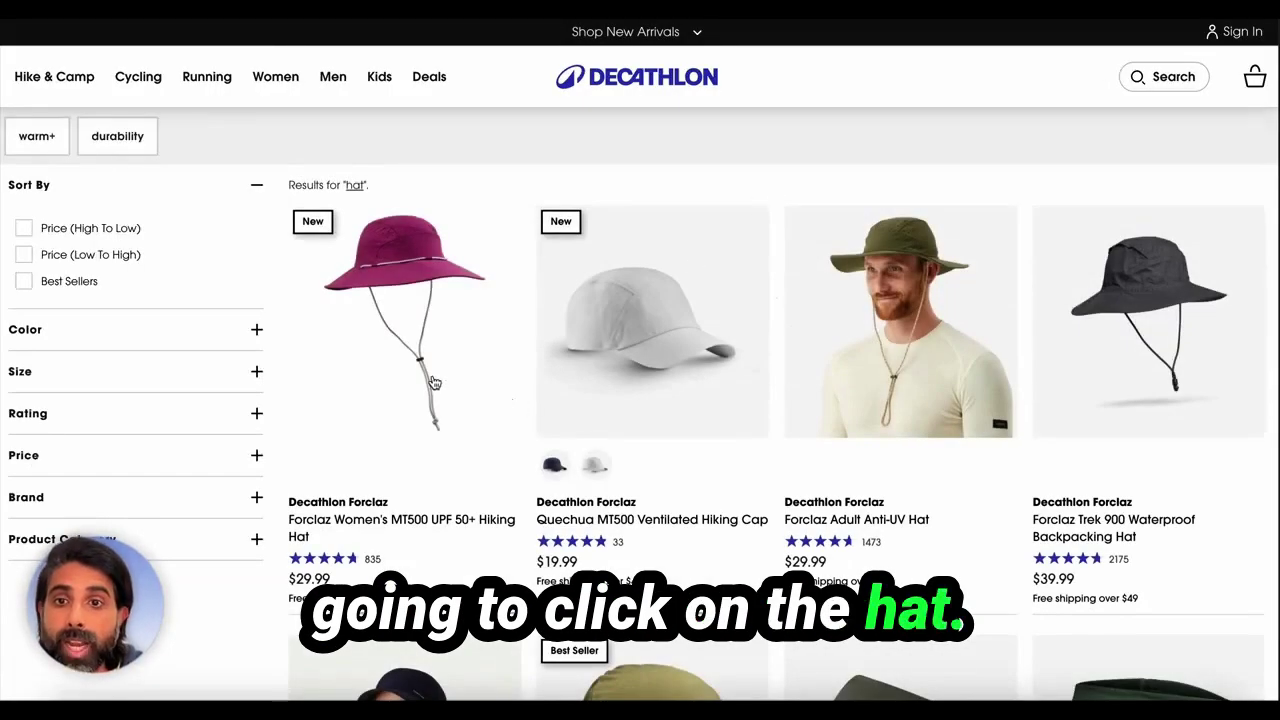
Step: Add the Forclaz Women's MT500 hiking hat to the cart, check out, and stop recording
{"action": "left_click", "coordinate": [434, 383]}
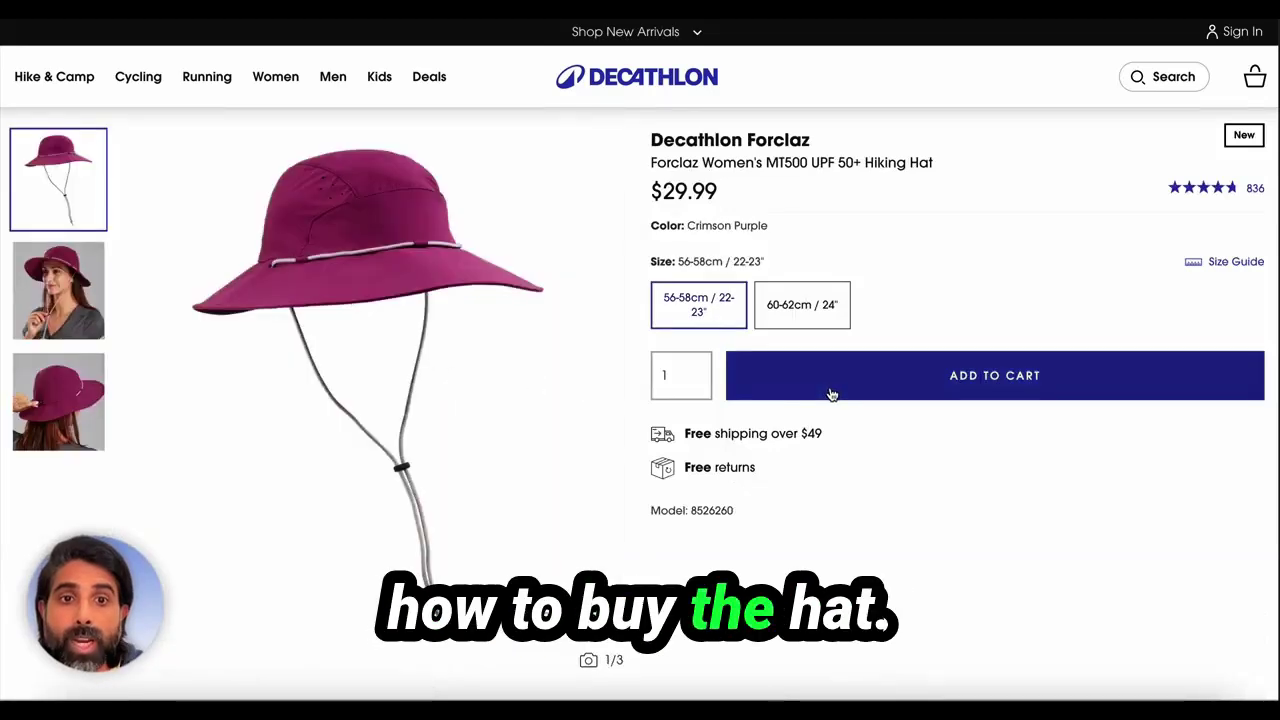
{"action": "left_click", "coordinate": [830, 394]}
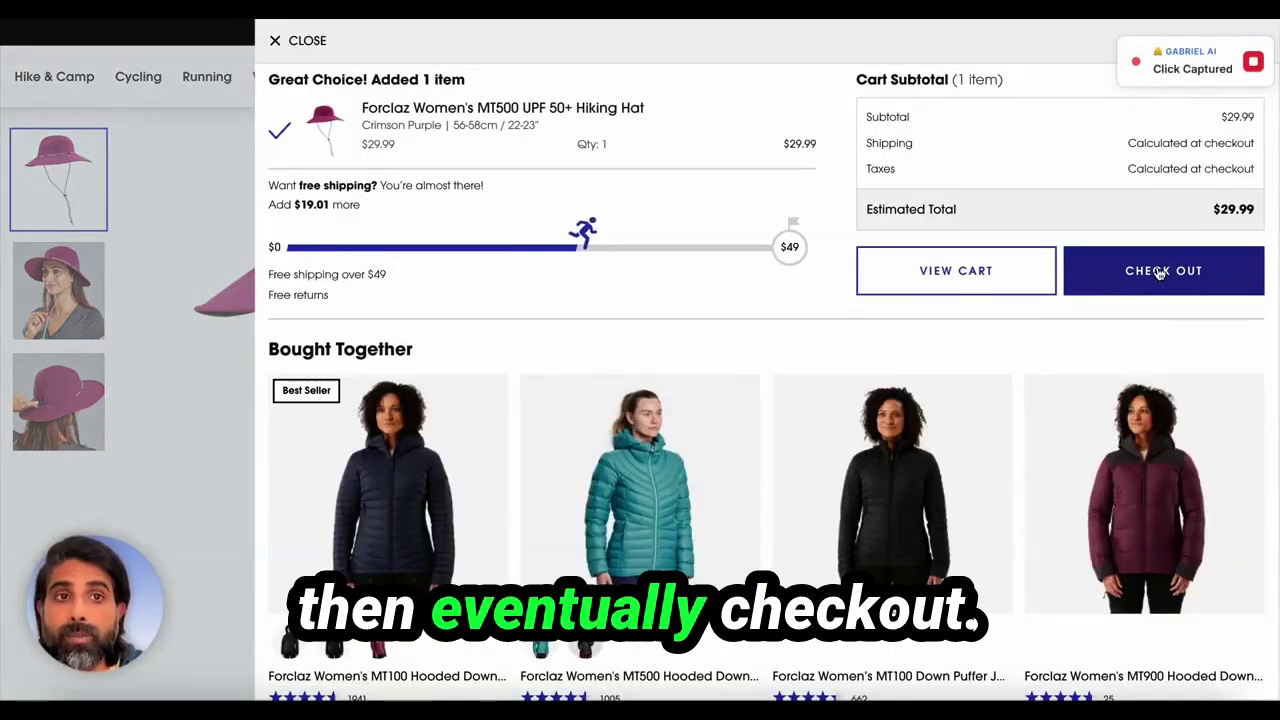
{"action": "left_click", "coordinate": [1159, 273]}
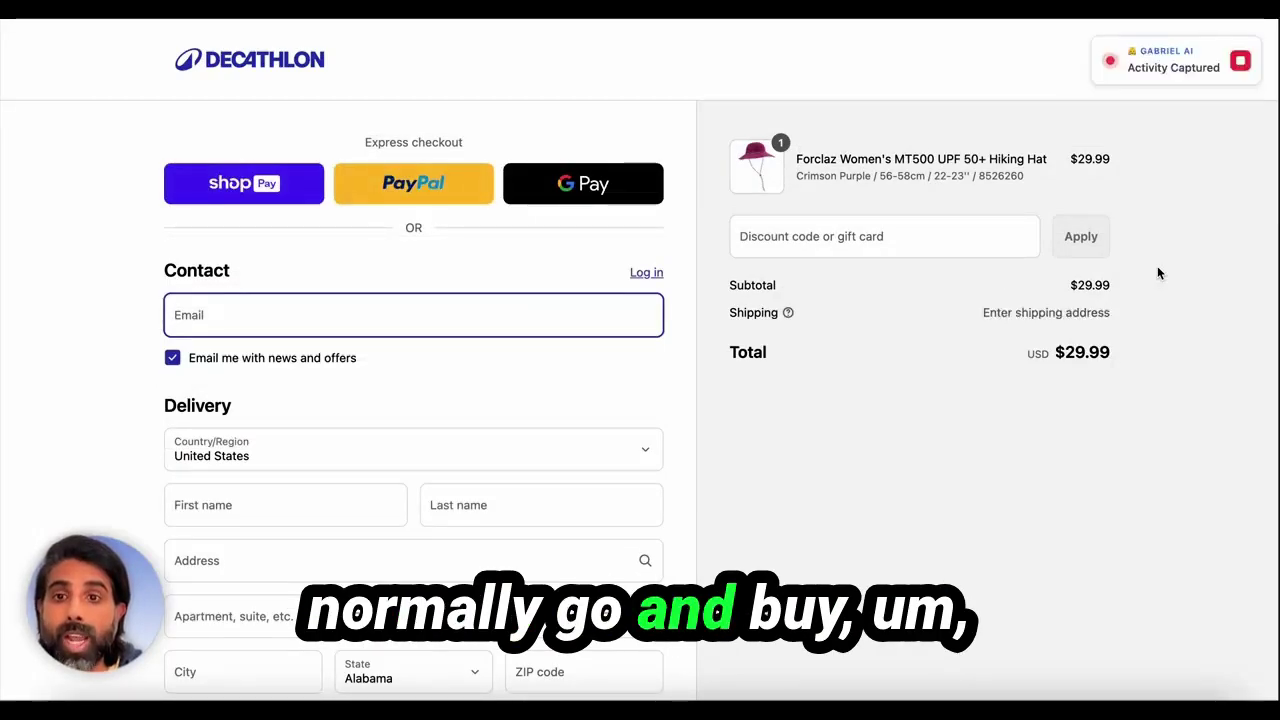
{"action": "left_click", "coordinate": [1240, 64]}
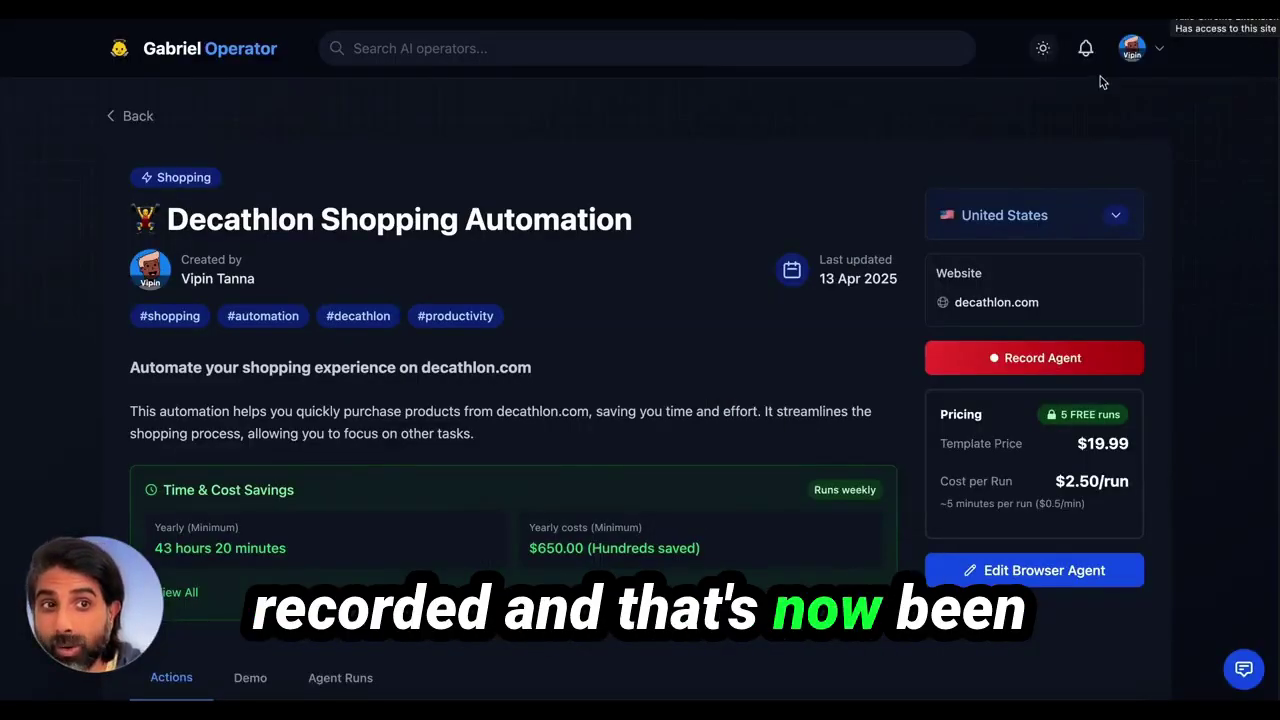
Step: Reload the agent page so the recorded workflow appears
{"action": "scroll", "coordinate": [1109, 230], "scroll_direction": "down", "scroll_amount": 3}
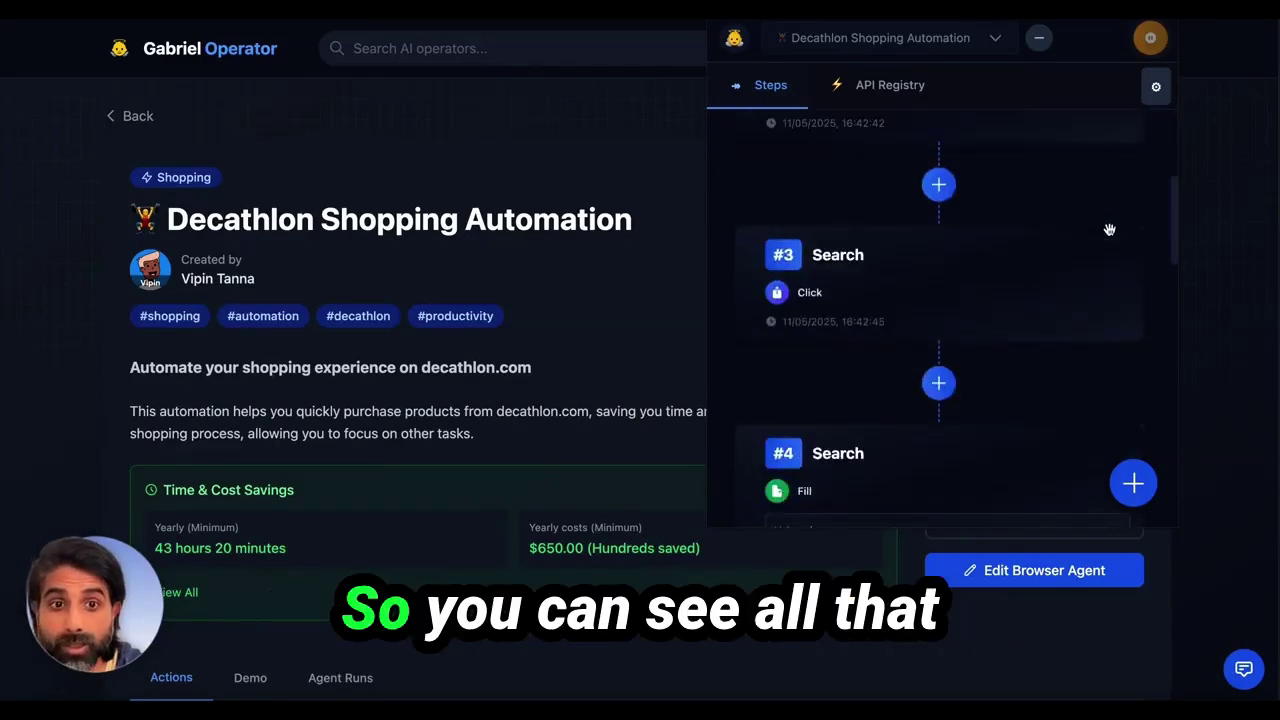
{"action": "scroll", "coordinate": [1112, 232], "scroll_direction": "down", "scroll_amount": 6}
{"action": "scroll", "coordinate": [1002, 255], "scroll_direction": "down", "scroll_amount": 6}
{"action": "right_click", "coordinate": [1240, 254]}
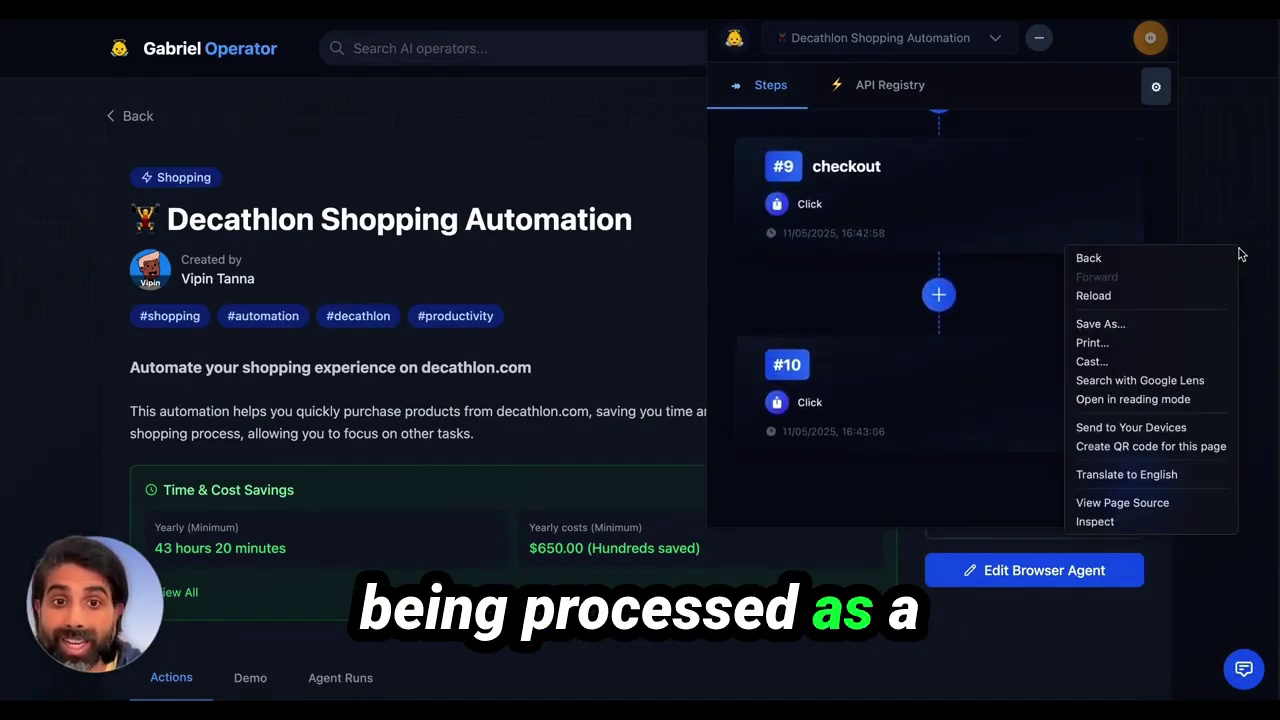
{"action": "left_click", "coordinate": [1190, 296]}
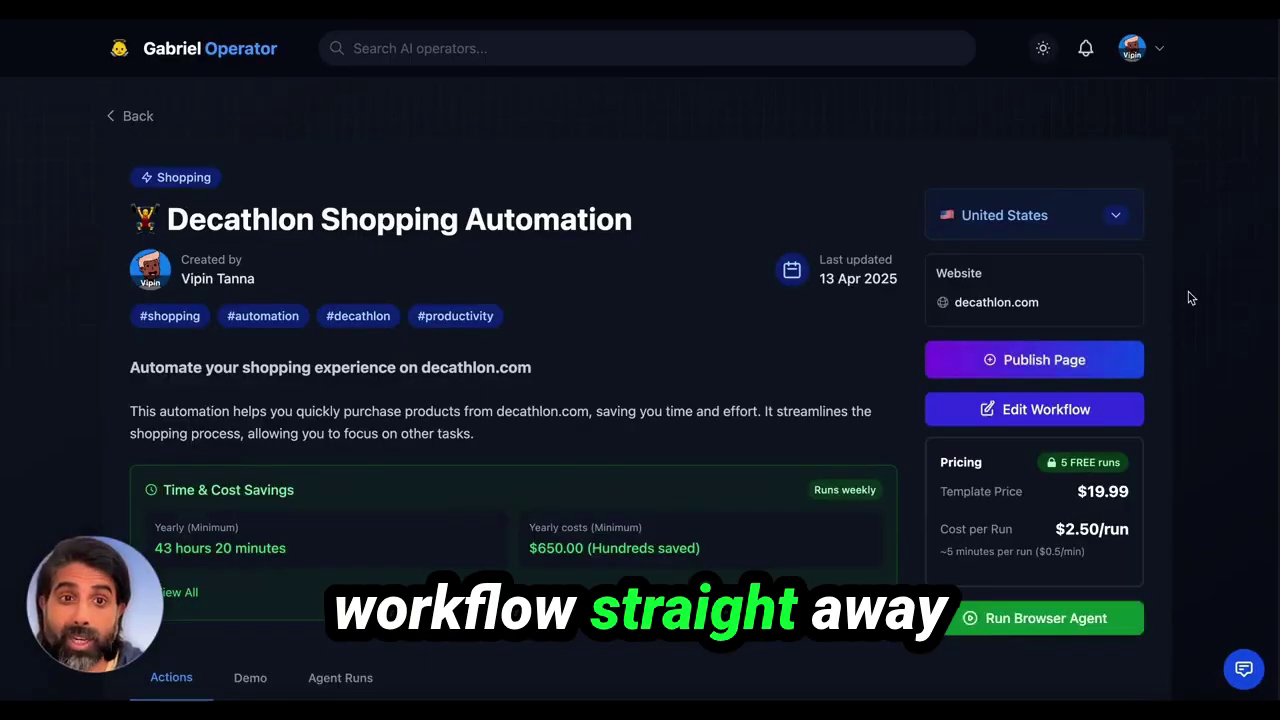
Step: Review the recorded 10-step workflow in the editor, then close the editor
{"action": "left_click", "coordinate": [1102, 410]}
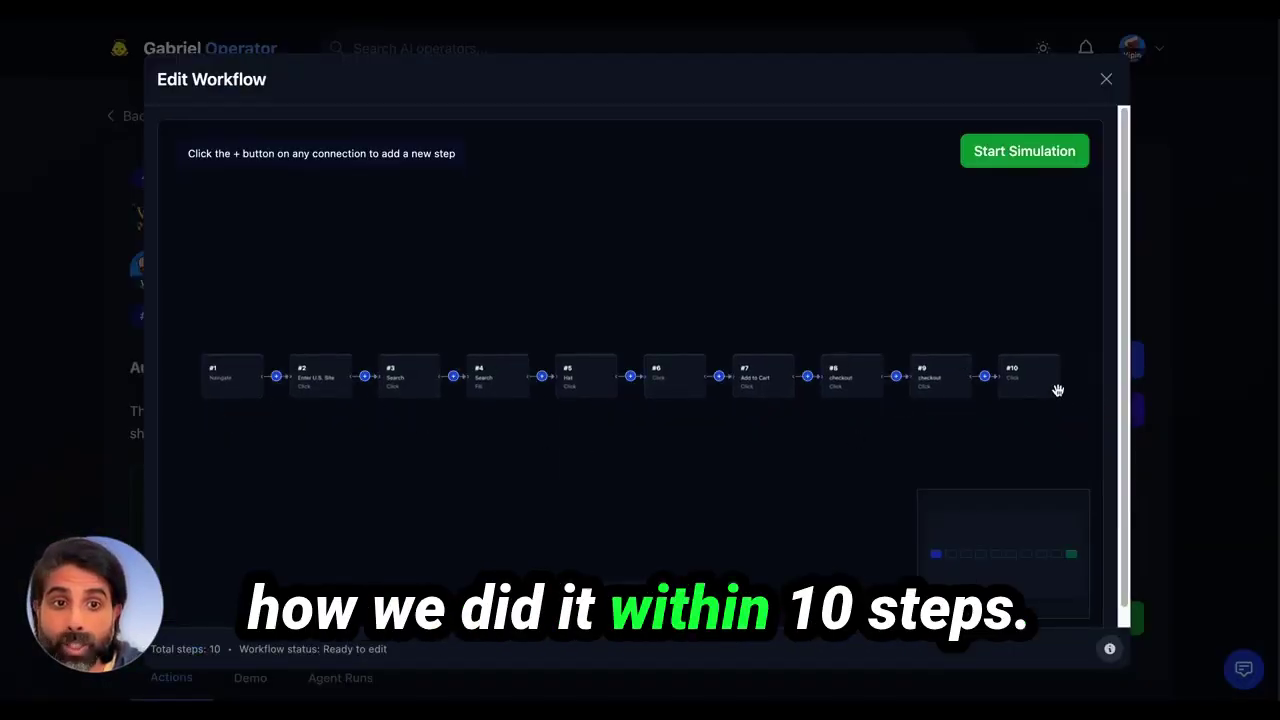
{"action": "left_click", "coordinate": [1110, 81]}
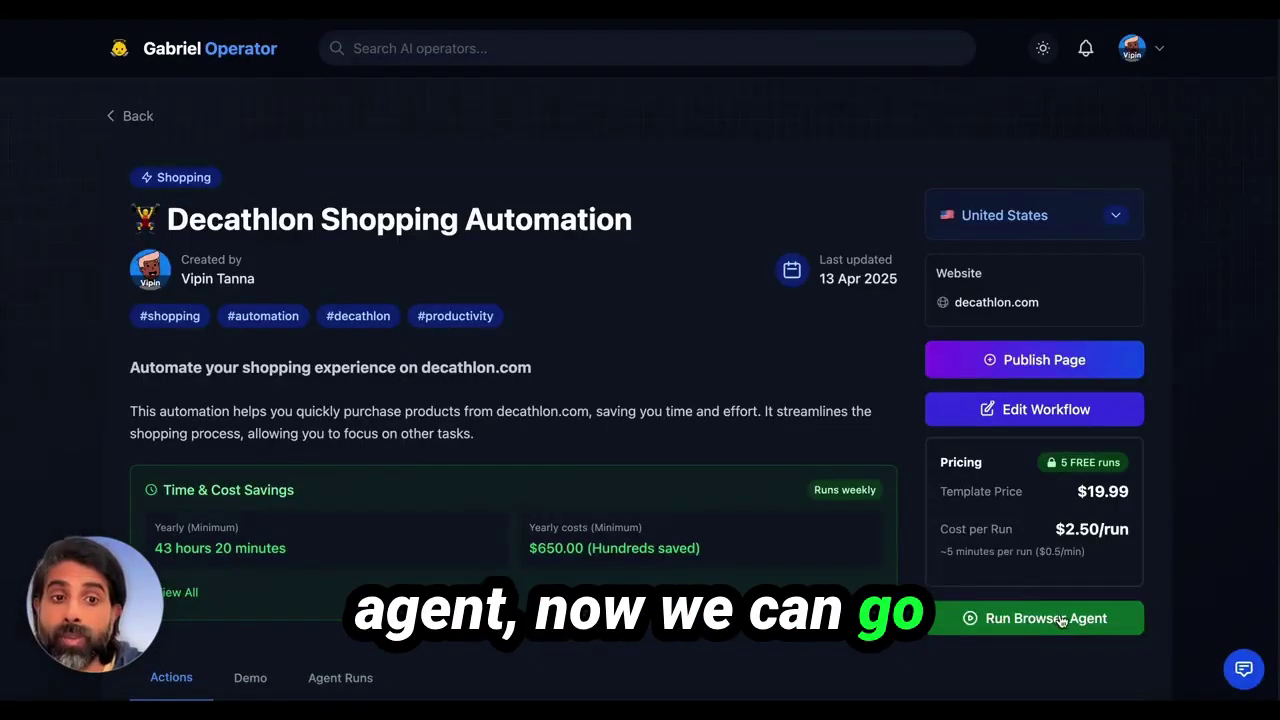
{"action": "left_click", "coordinate": [1061, 620]}
Step: Create a loop group named 'search' covering steps 3 through 10
{"action": "left_click", "coordinate": [469, 143]}
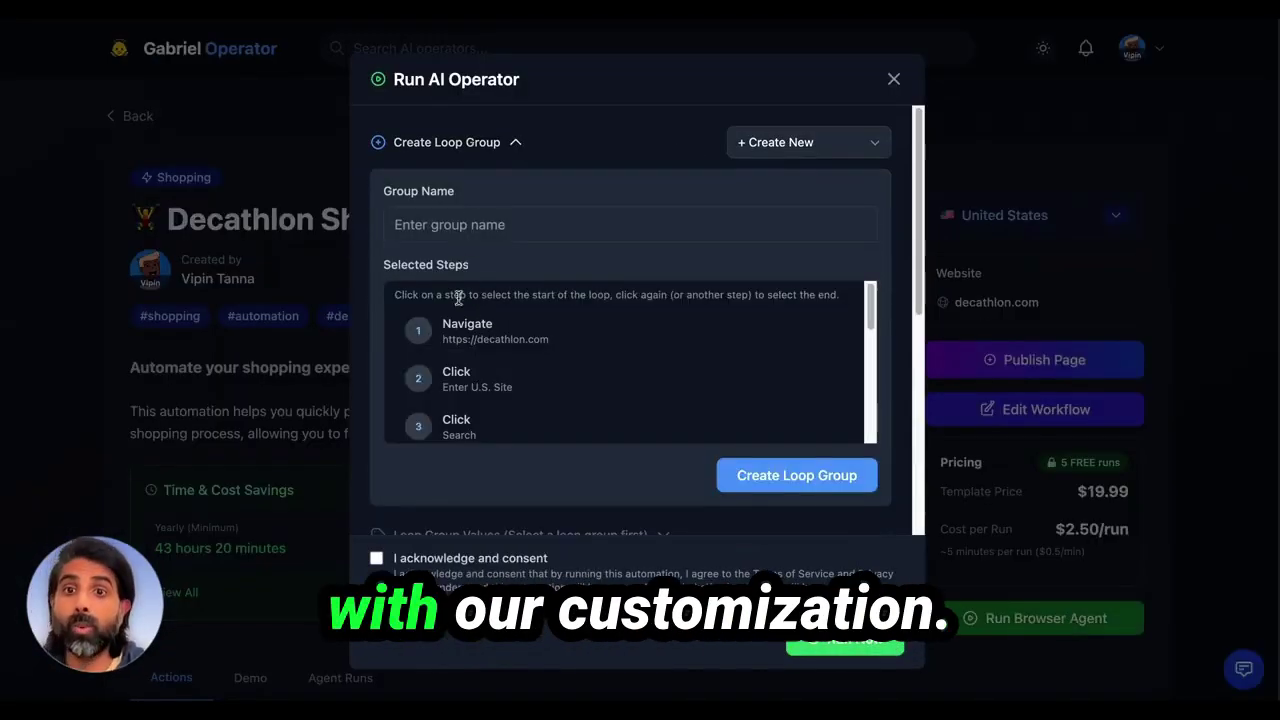
{"action": "type", "text": "search"}
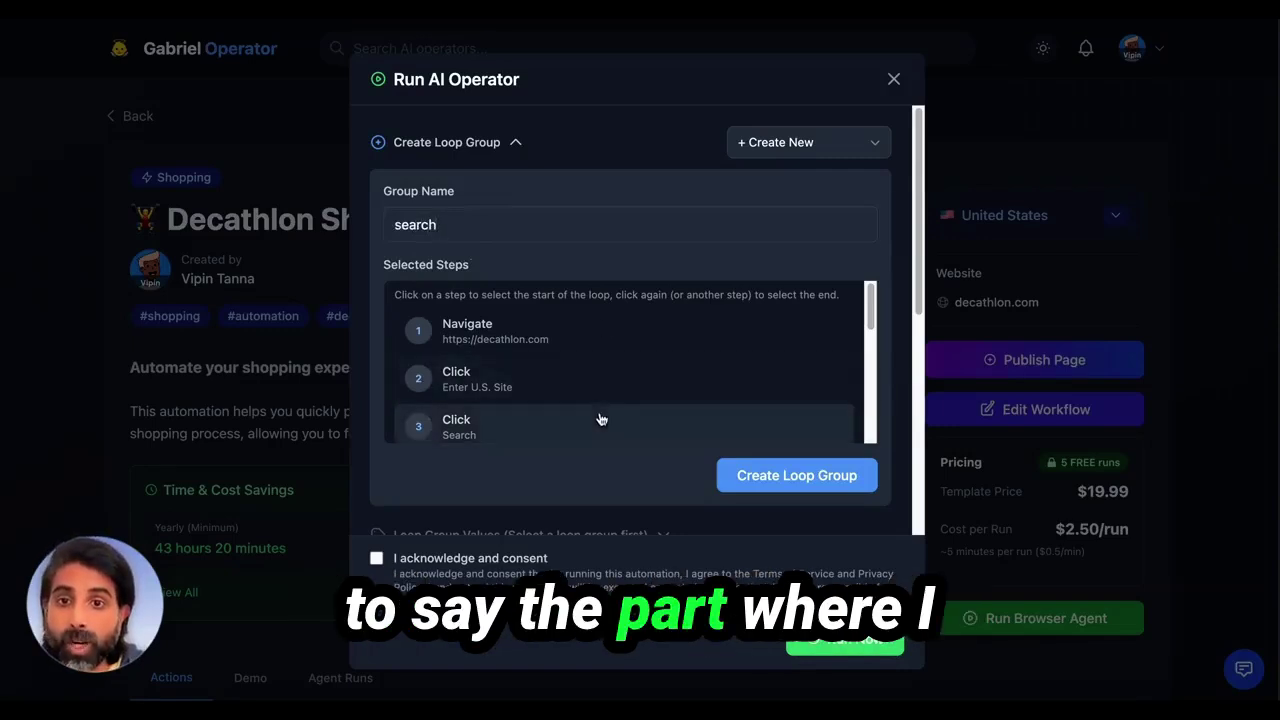
{"action": "left_click", "coordinate": [650, 422]}
{"action": "scroll", "coordinate": [660, 420], "scroll_direction": "down", "scroll_amount": 3}
{"action": "scroll", "coordinate": [660, 420], "scroll_direction": "down", "scroll_amount": 2}
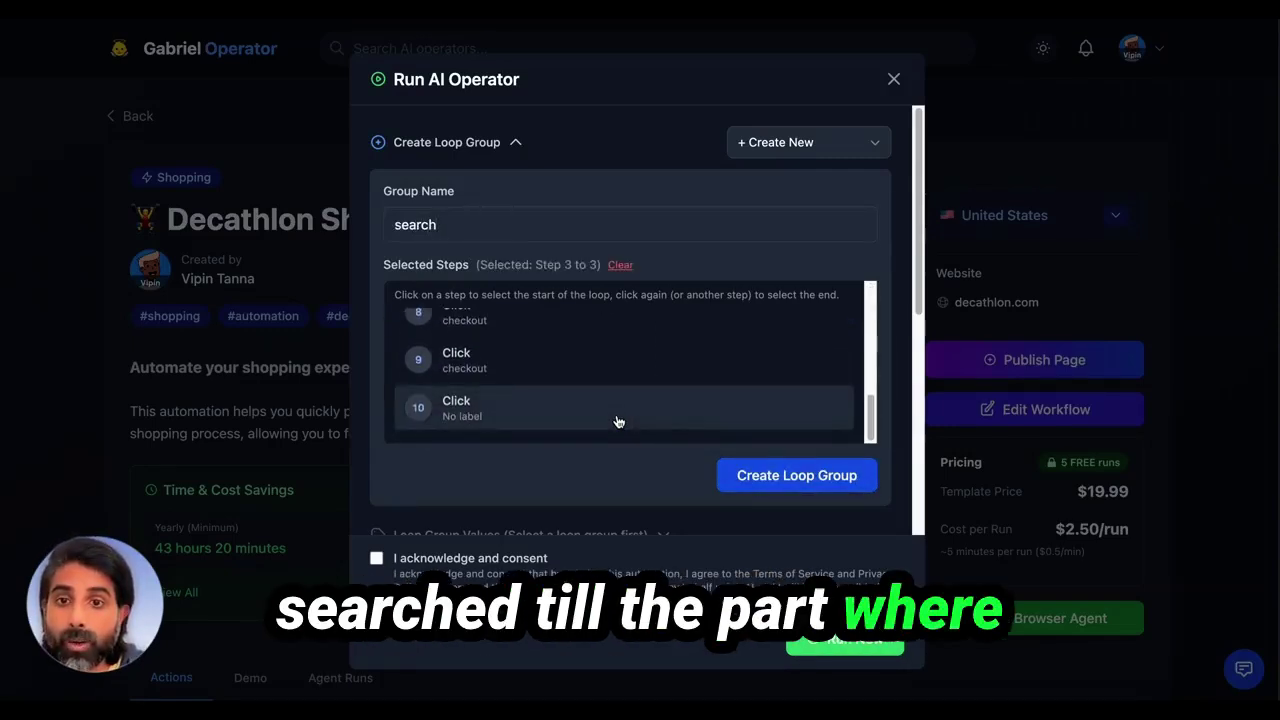
{"action": "left_click", "coordinate": [786, 423]}
{"action": "left_click", "coordinate": [800, 474]}
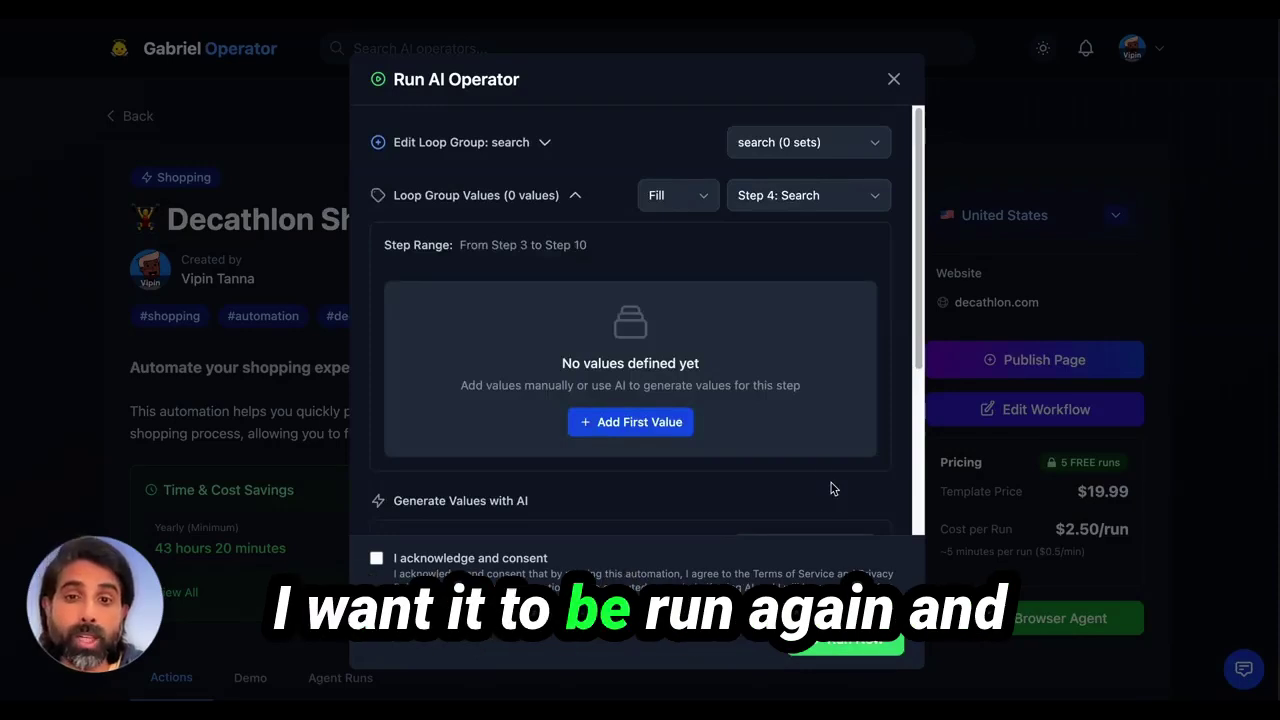
{"action": "scroll", "coordinate": [800, 482], "scroll_direction": "down", "scroll_amount": 3}
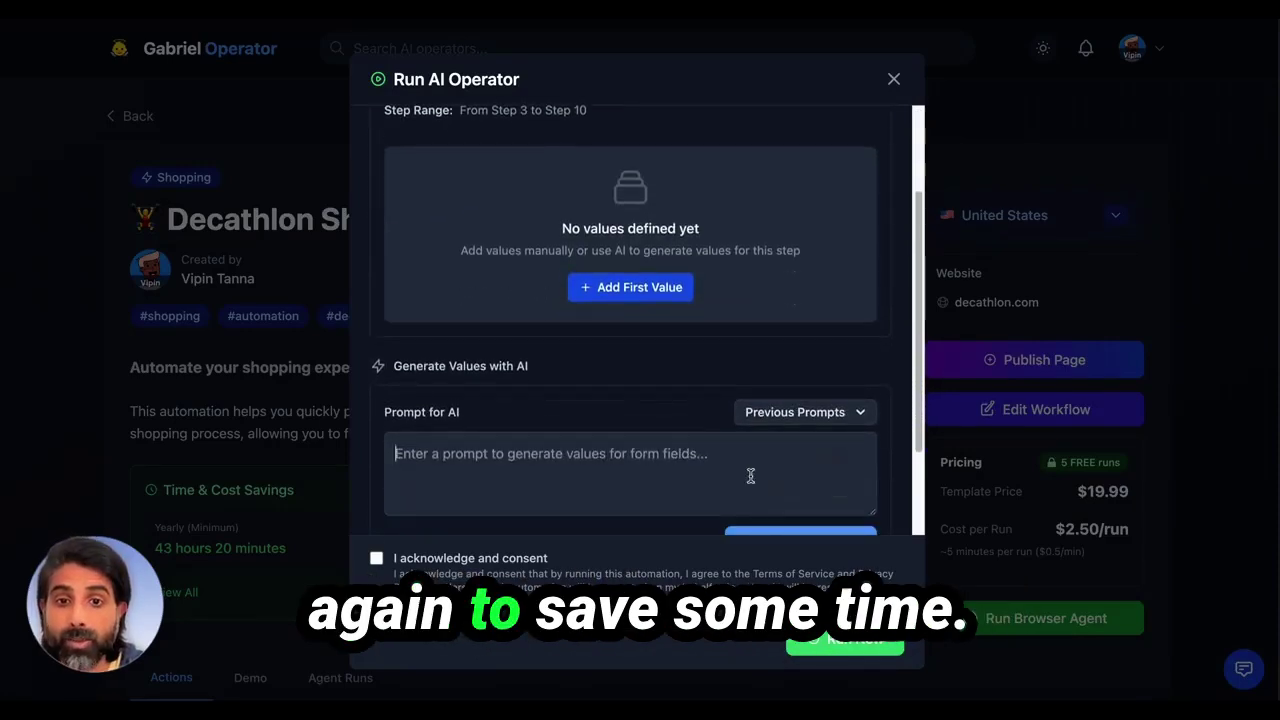
{"action": "left_click", "coordinate": [750, 476]}
Step: Generate five search values (thermals, warm_jacket, gloves, winter_hats, scarf) from a winter-essentials AI prompt
{"action": "type", "text": "find"}
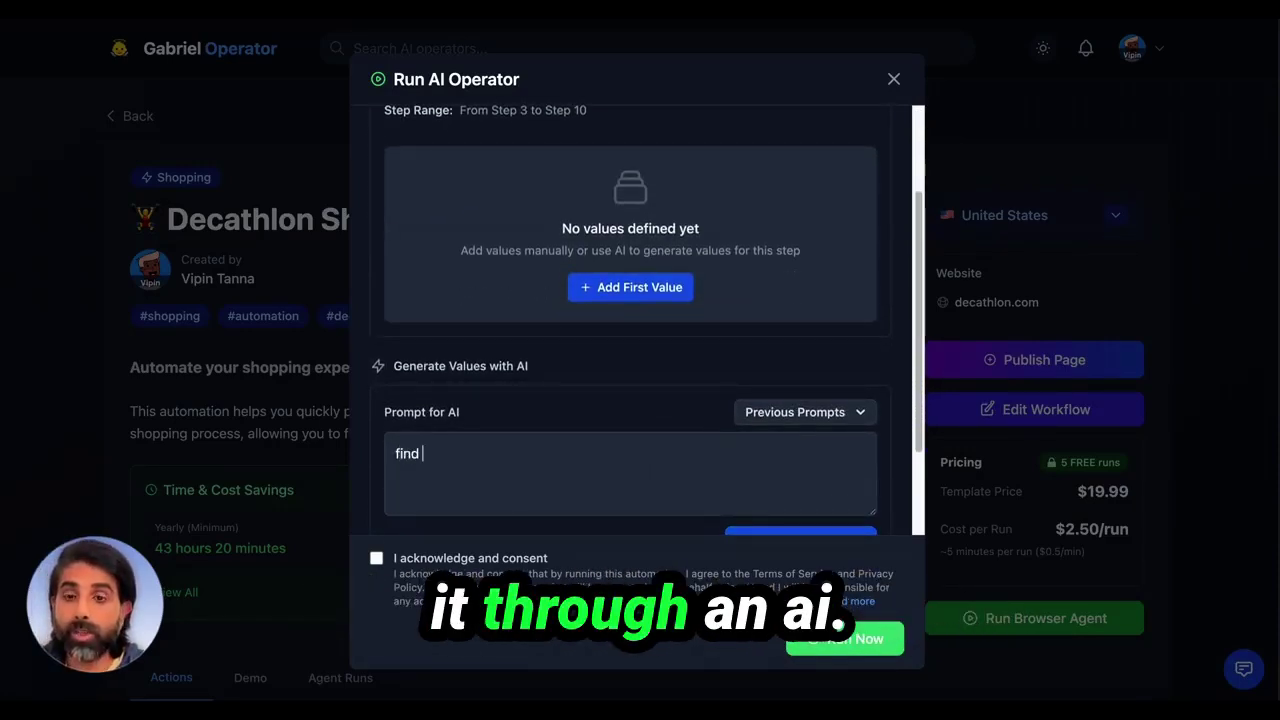
{"action": "type", "text": " me the ess"}
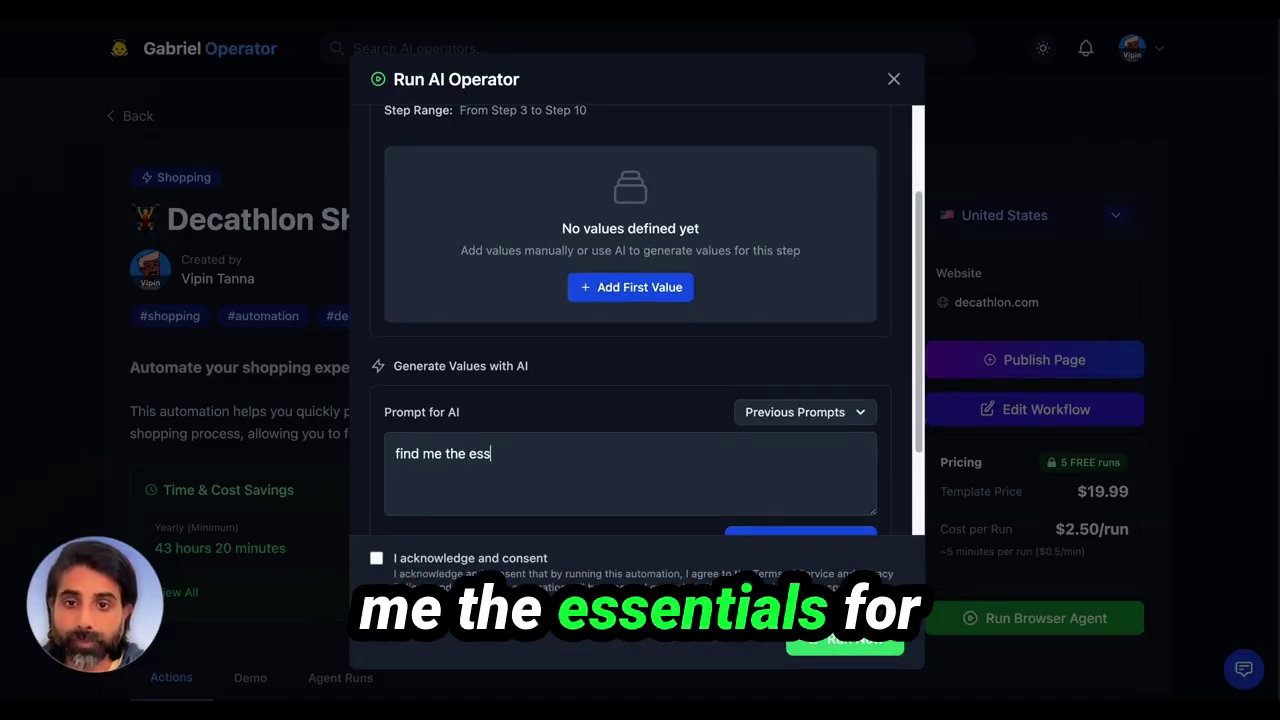
{"action": "type", "text": "entials for wi"}
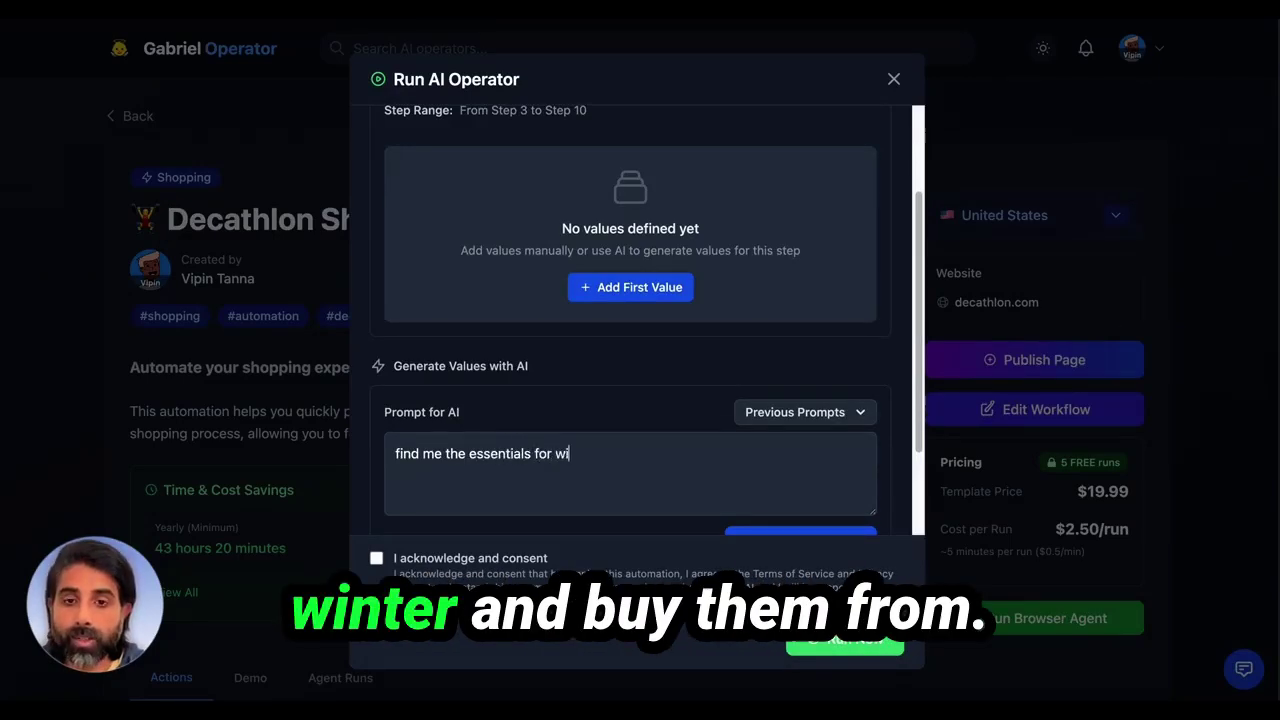
{"action": "type", "text": "nter and buy them from decatha"}
{"action": "key", "text": "BackSpace"}
{"action": "type", "text": "lon"}
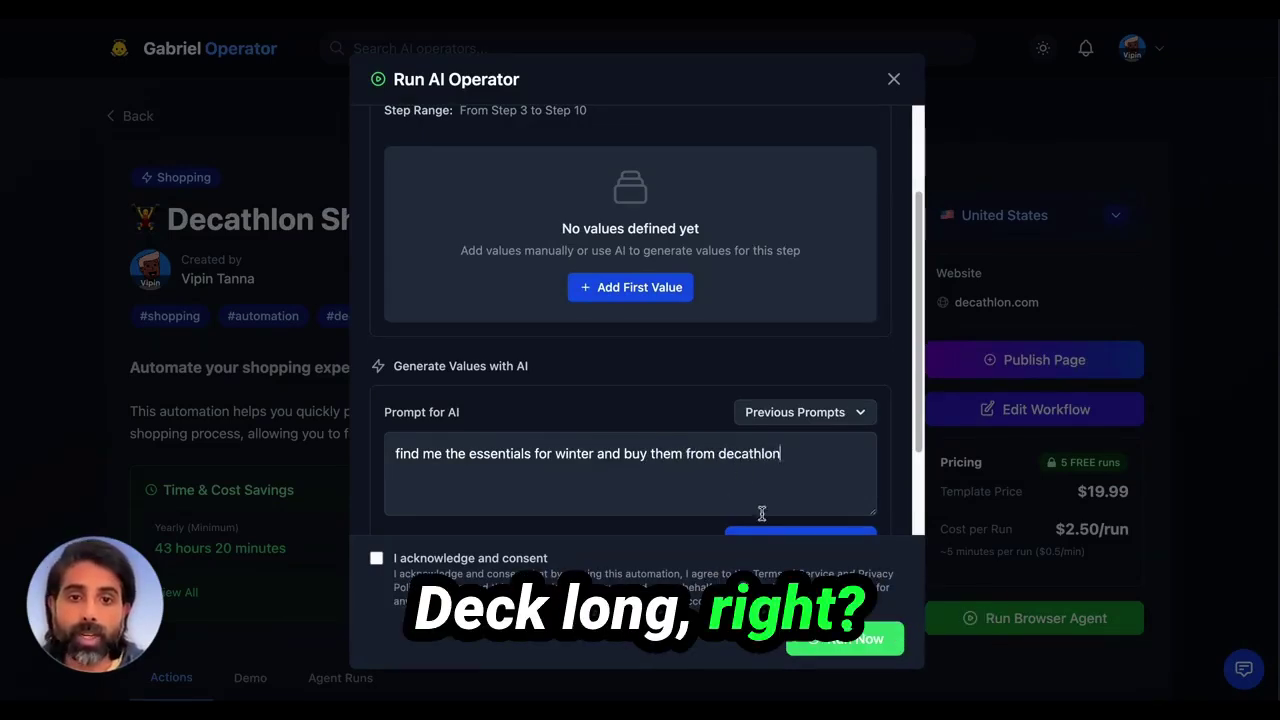
{"action": "scroll", "coordinate": [761, 513], "scroll_direction": "down", "scroll_amount": 1}
{"action": "left_click", "coordinate": [805, 515]}
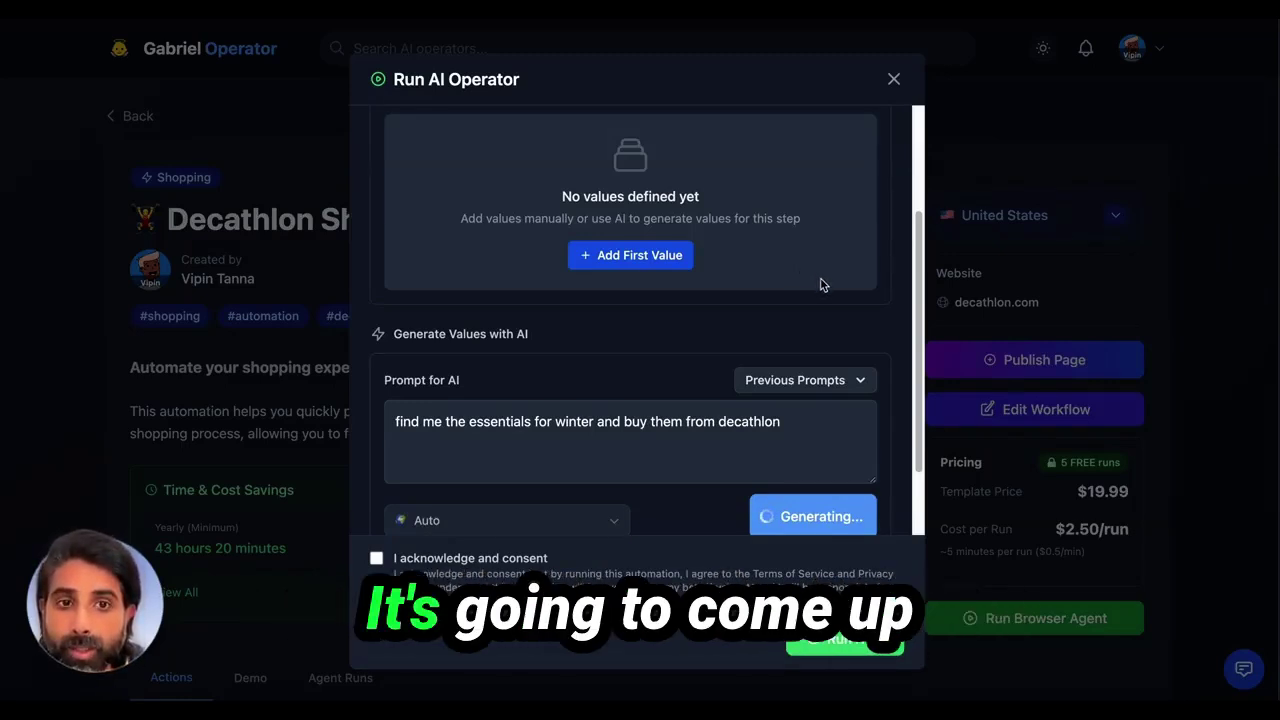
{"action": "scroll", "coordinate": [822, 278], "scroll_direction": "up", "scroll_amount": 1}
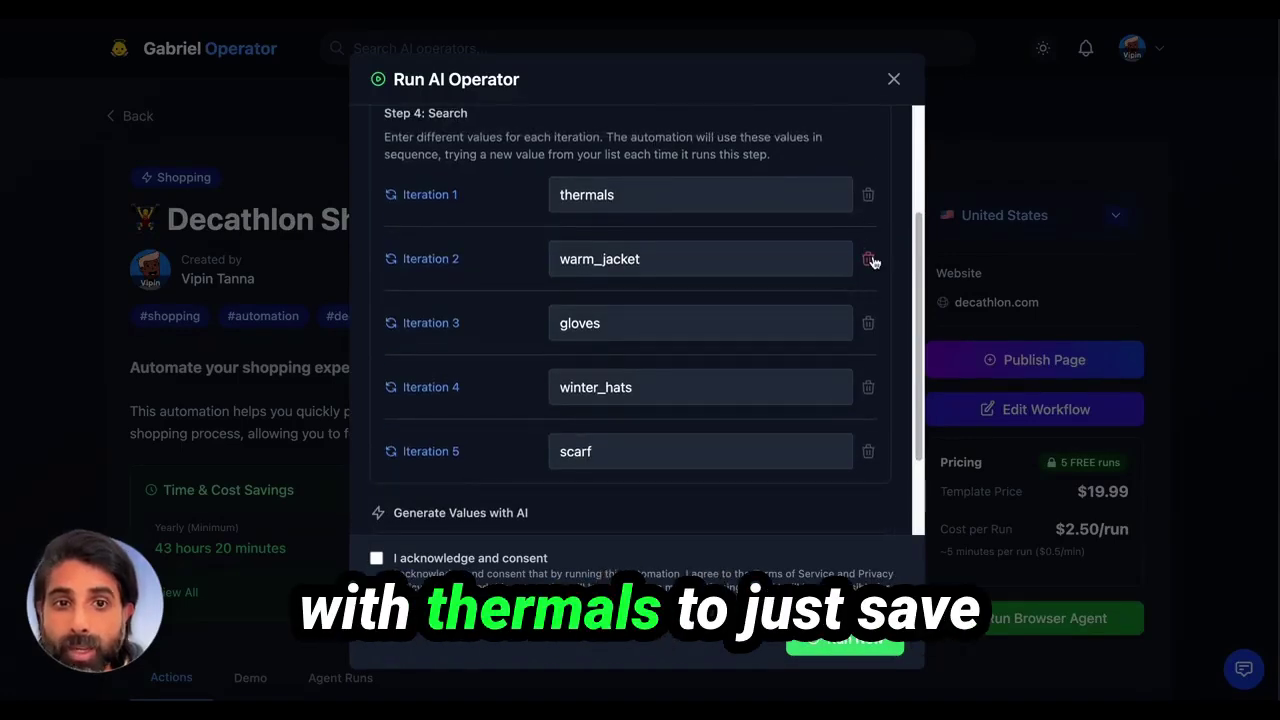
Step: Delete the warm_jacket, gloves, winter_hats and scarf loop values
{"action": "left_click", "coordinate": [869, 259]}
{"action": "left_click", "coordinate": [852, 262]}
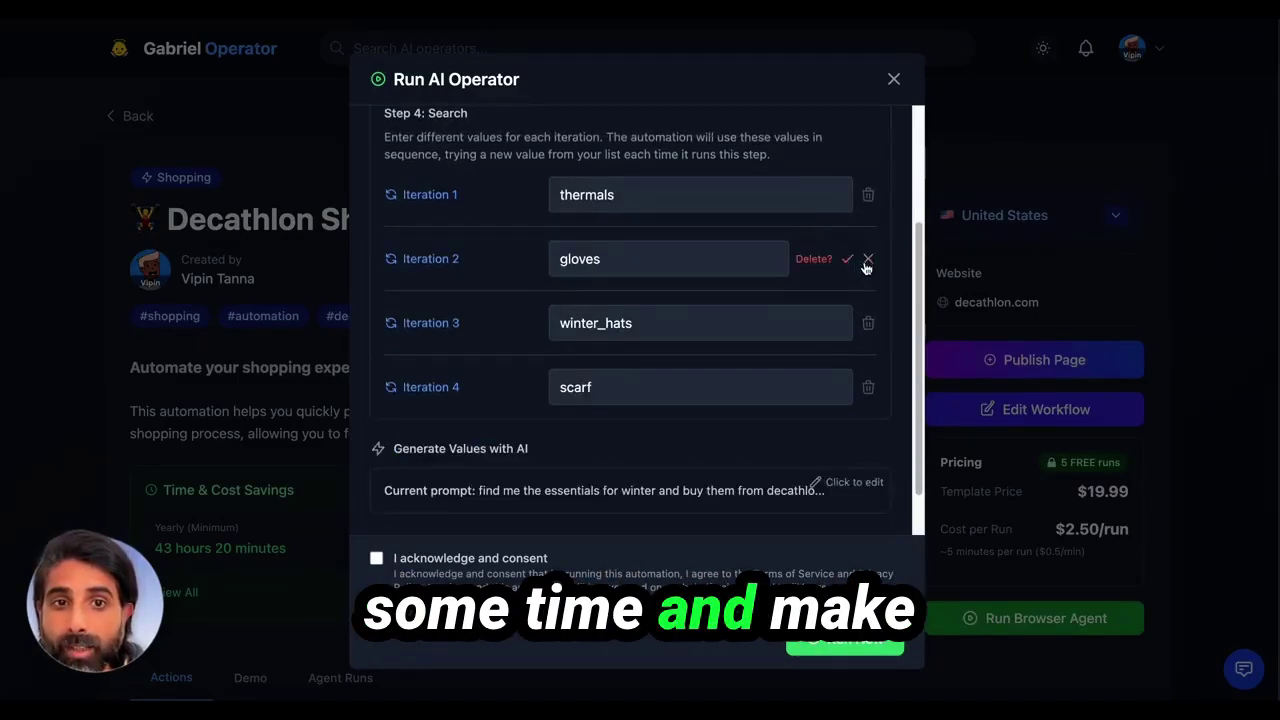
{"action": "left_click", "coordinate": [847, 259]}
{"action": "left_click", "coordinate": [868, 265]}
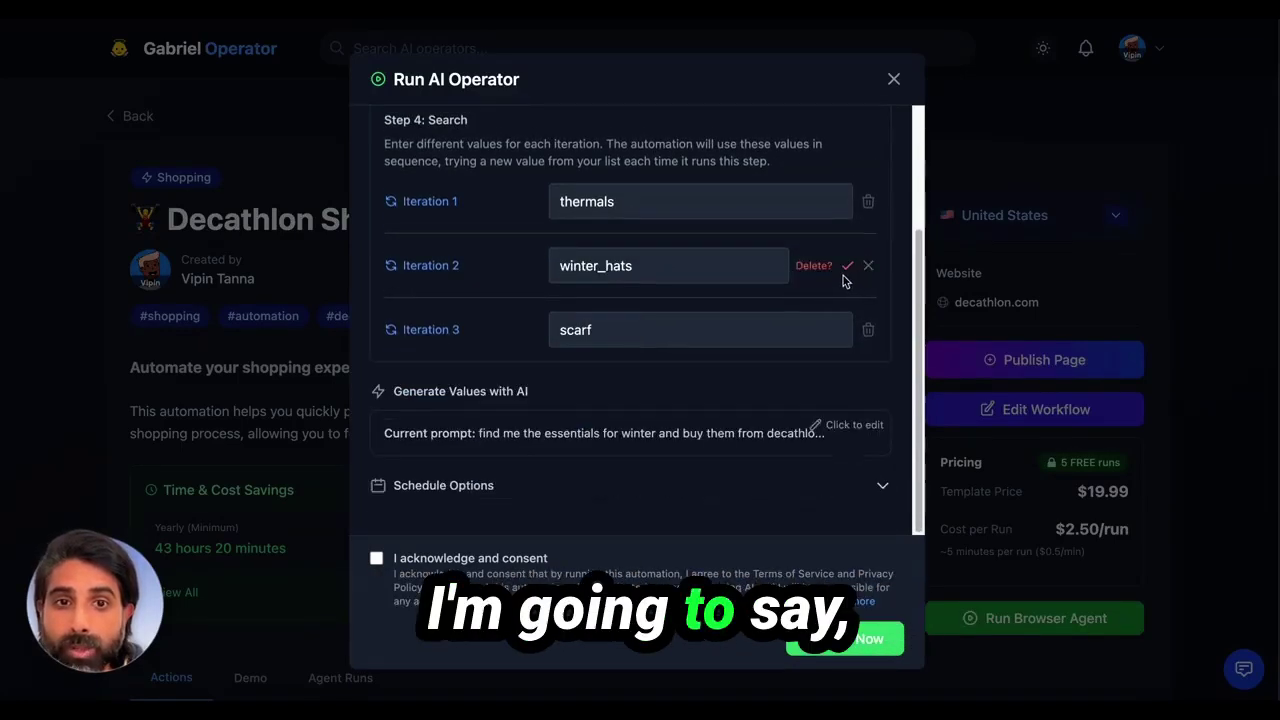
{"action": "left_click", "coordinate": [846, 267]}
{"action": "left_click", "coordinate": [872, 331]}
{"action": "left_click", "coordinate": [849, 331]}
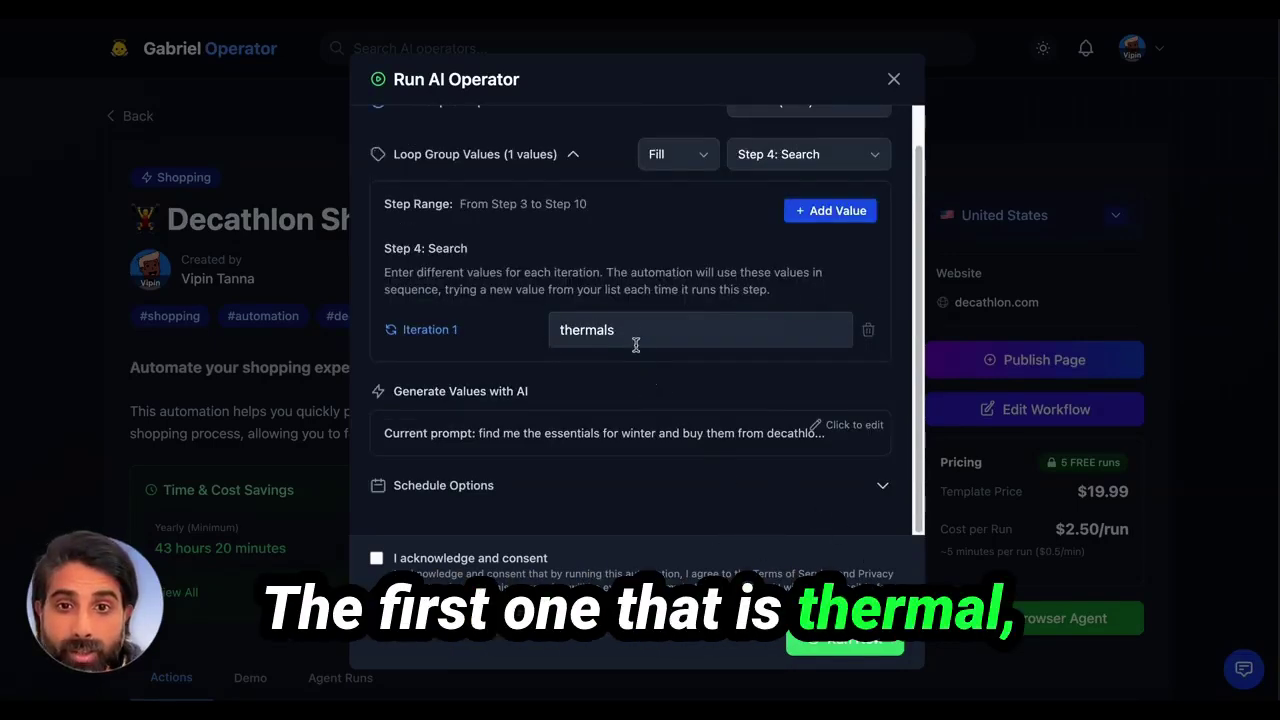
Step: Replace 'thermals' with 'jacket' as the only search value and run the agent live
{"action": "left_click_drag", "start_coordinate": [631, 333], "coordinate": [534, 329]}
{"action": "type", "text": "jacket"}
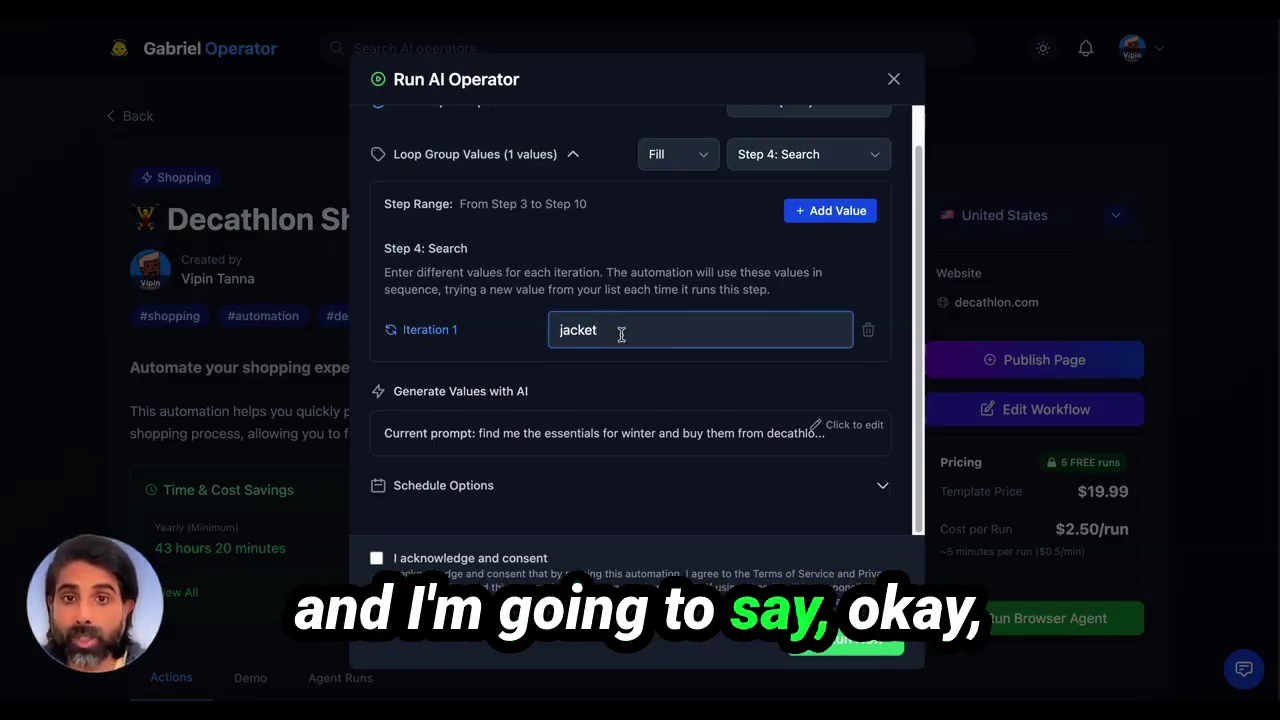
{"action": "left_click", "coordinate": [513, 549]}
{"action": "left_click", "coordinate": [845, 641]}
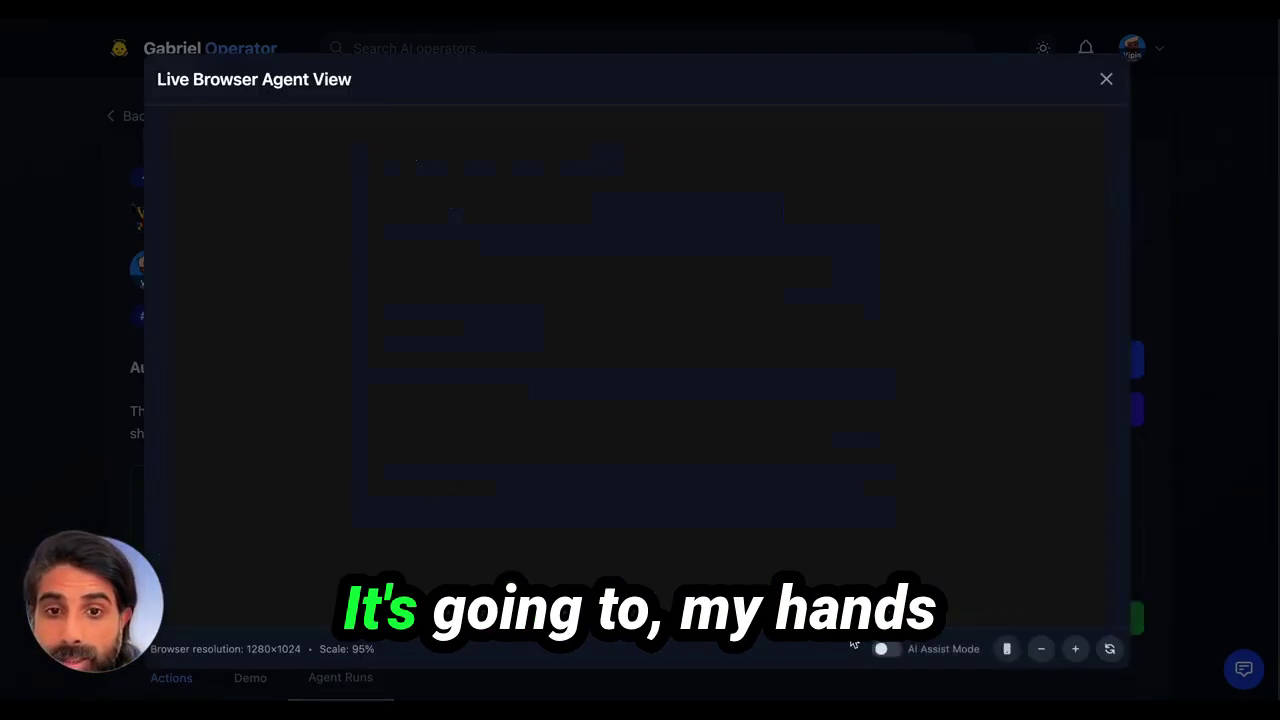